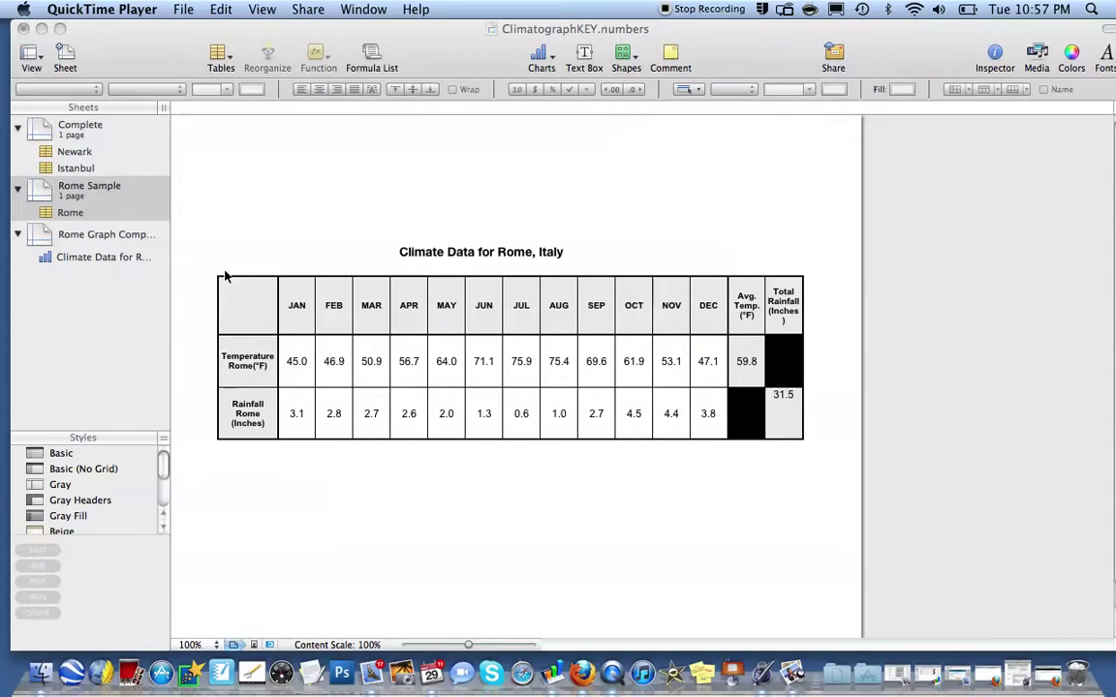
- Review the Newark and Istanbul tables, the finished Rome climate graph, and the Rome Sample sheet
left_click(105, 134)
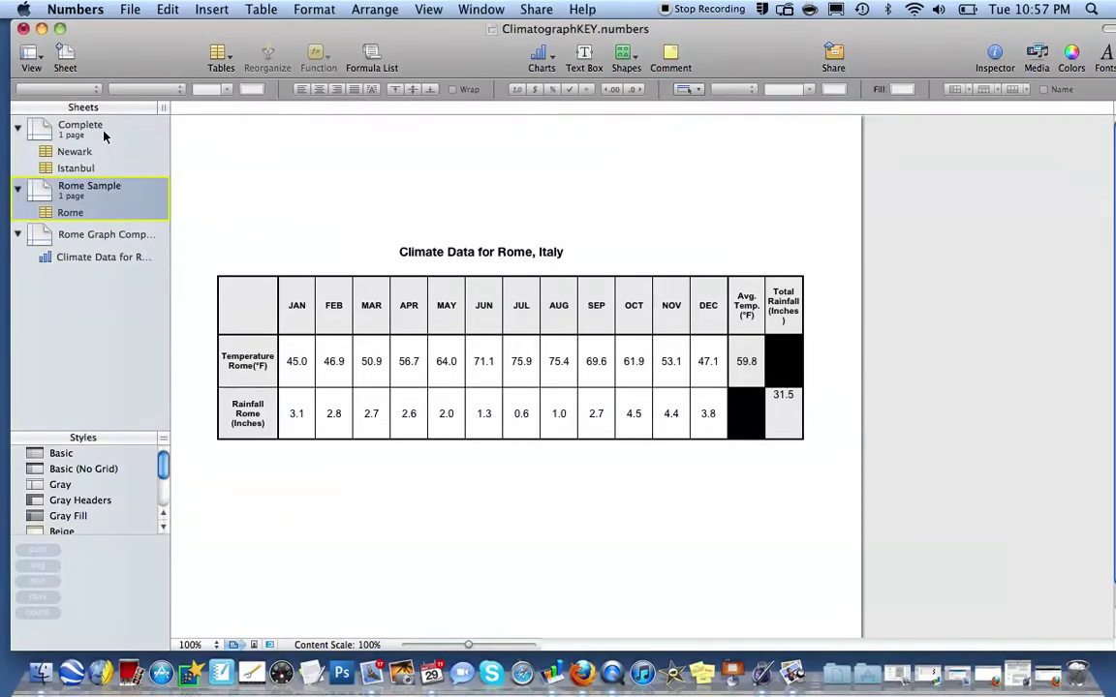
left_click(105, 134)
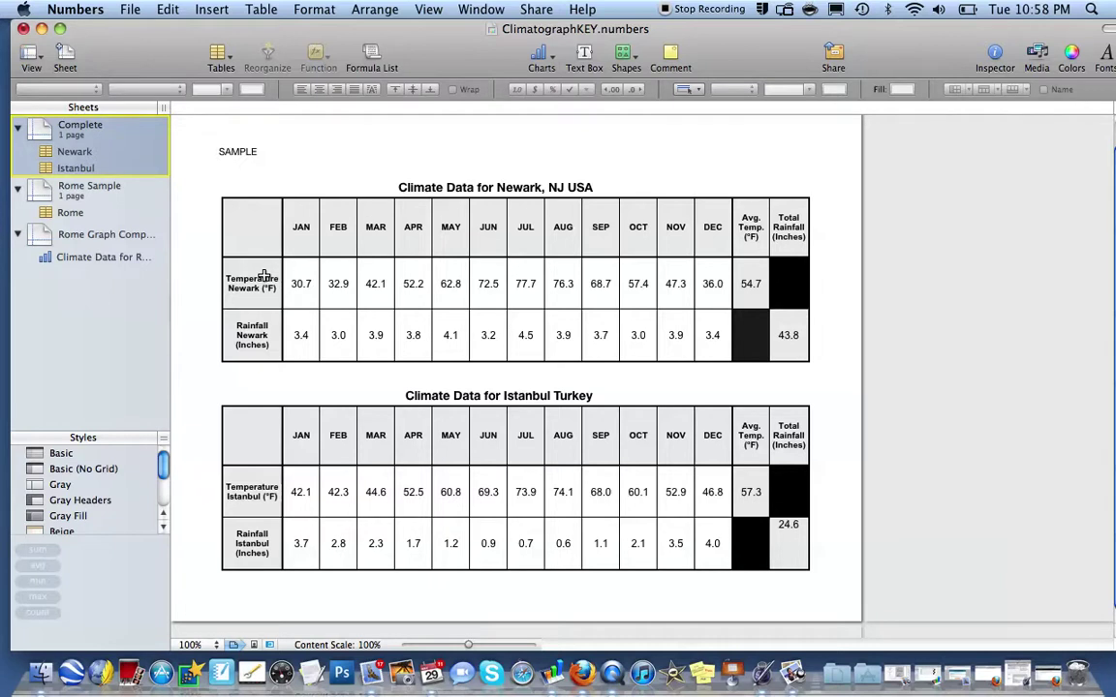
left_click(68, 257)
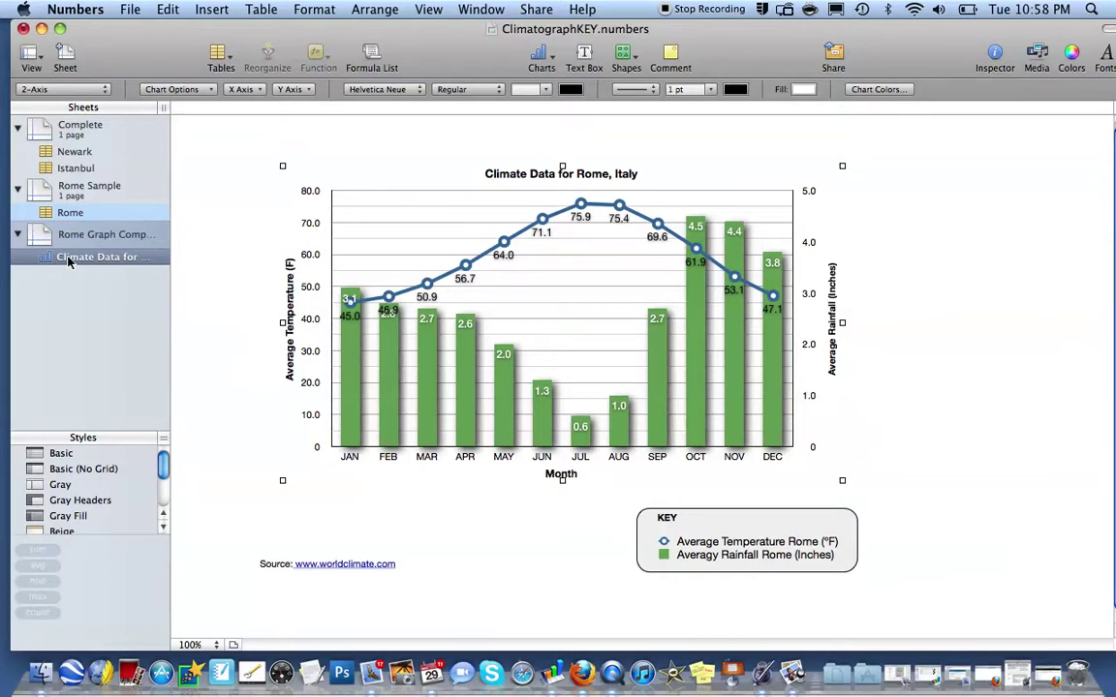
left_click(77, 127)
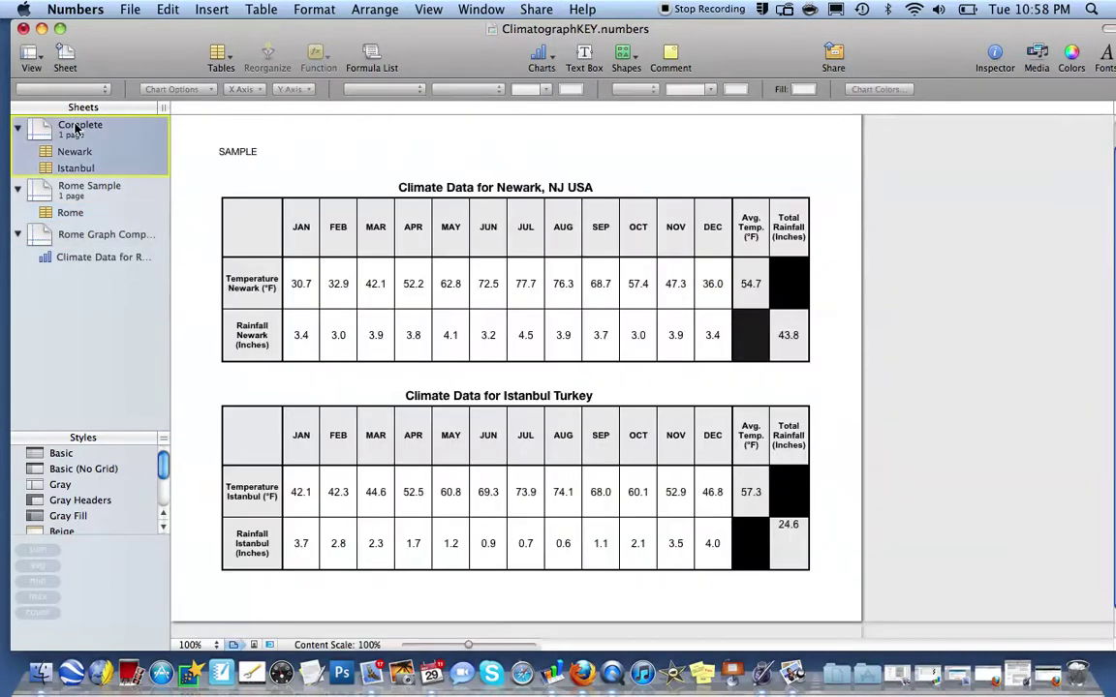
left_click(77, 196)
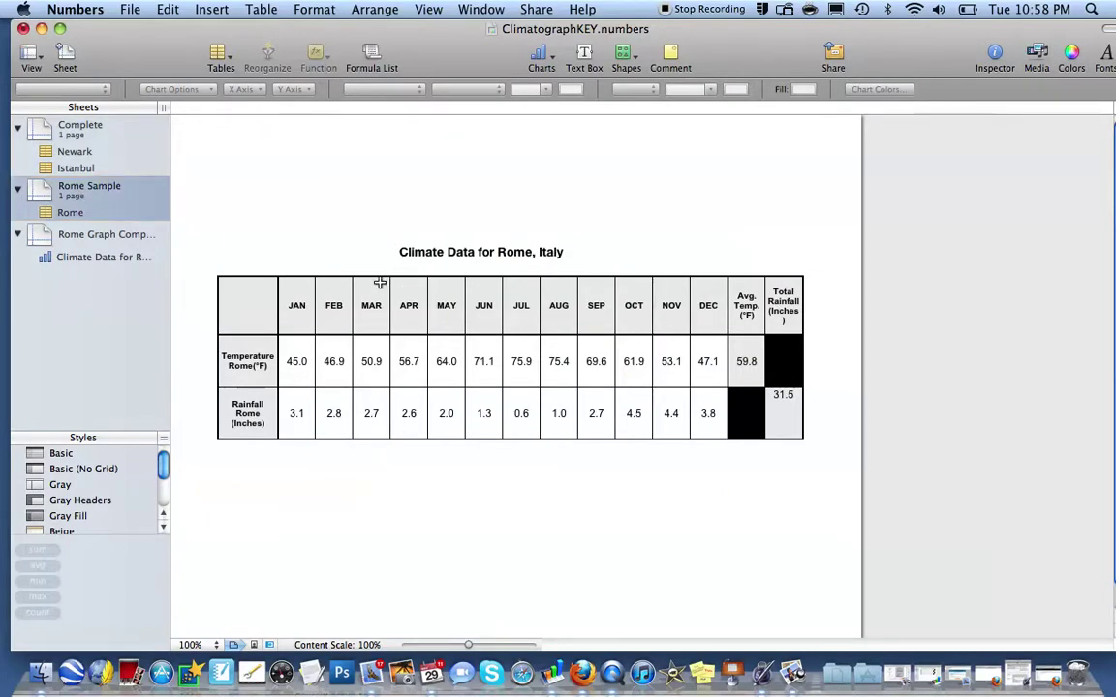
- Examine the Rome table's month headings, monthly temperature and rainfall cells, and the average temperature formula
left_click(282, 278)
left_click(382, 316)
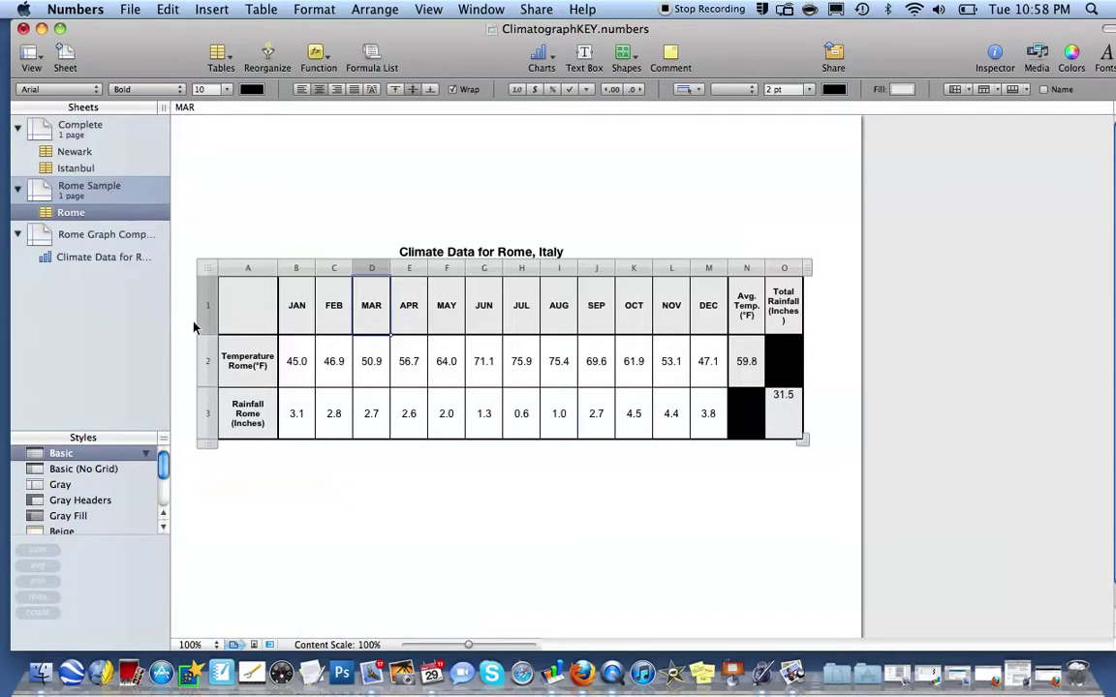
left_click(310, 365)
left_click(331, 367)
left_click(369, 366)
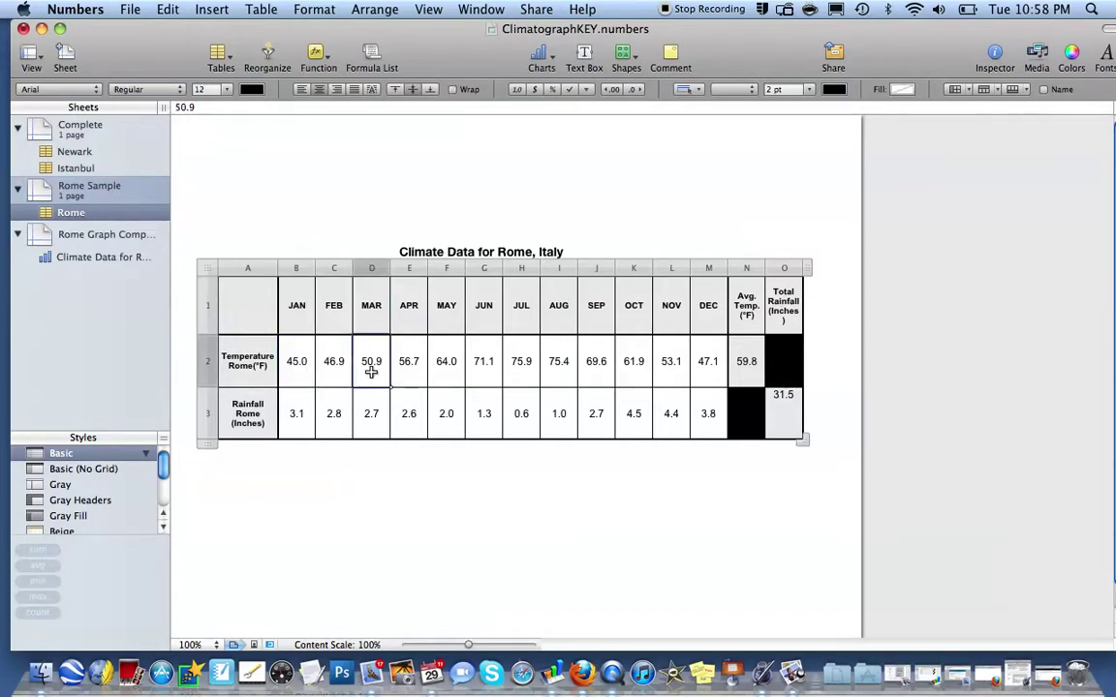
left_click(410, 365)
left_click(450, 362)
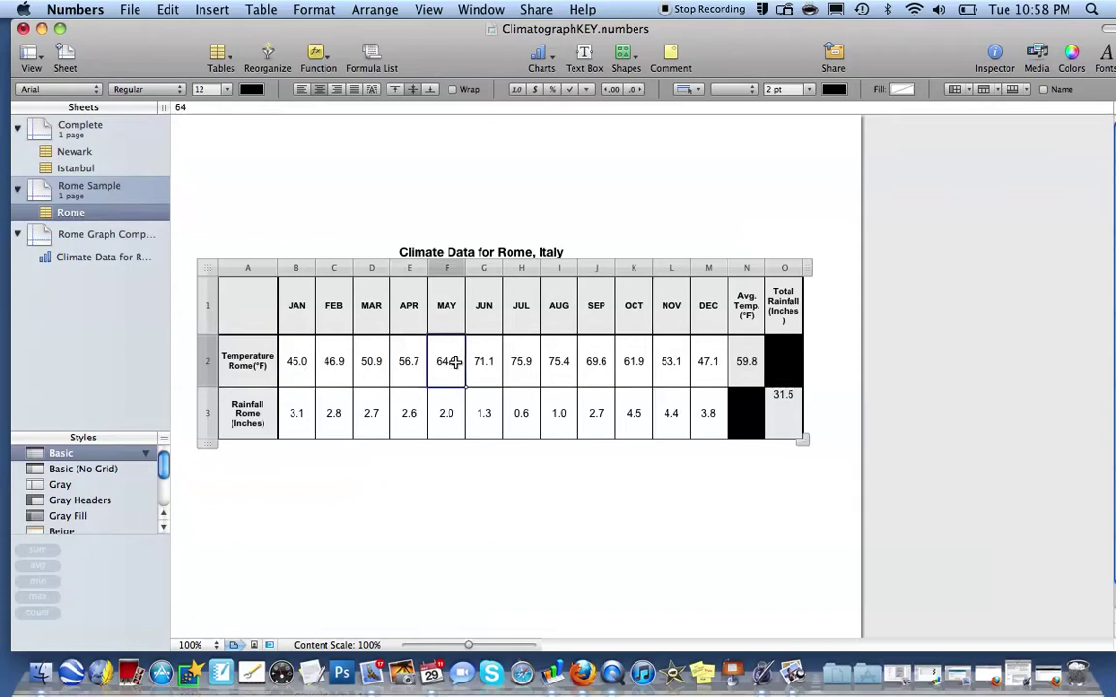
left_click(376, 412)
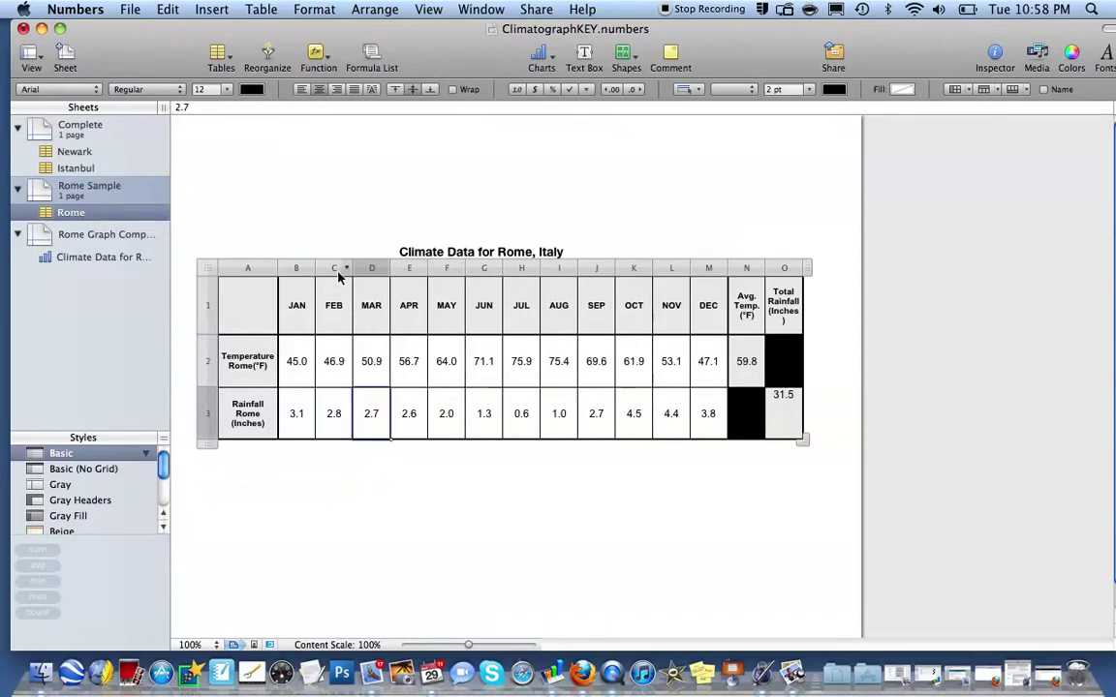
left_click(336, 359)
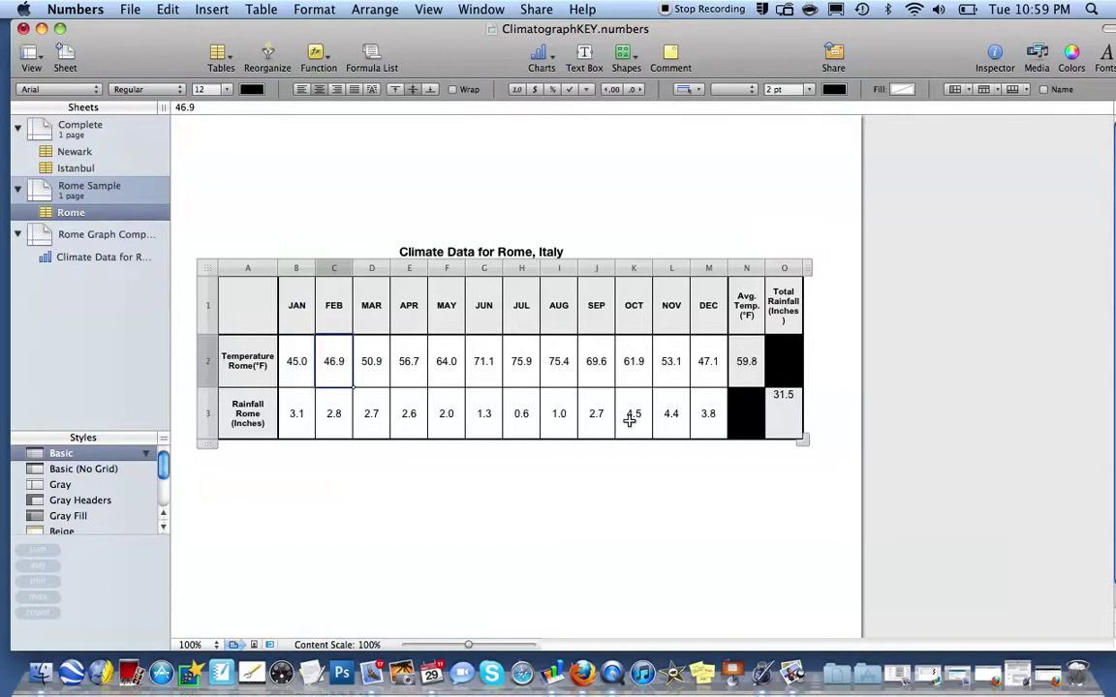
left_click(744, 364)
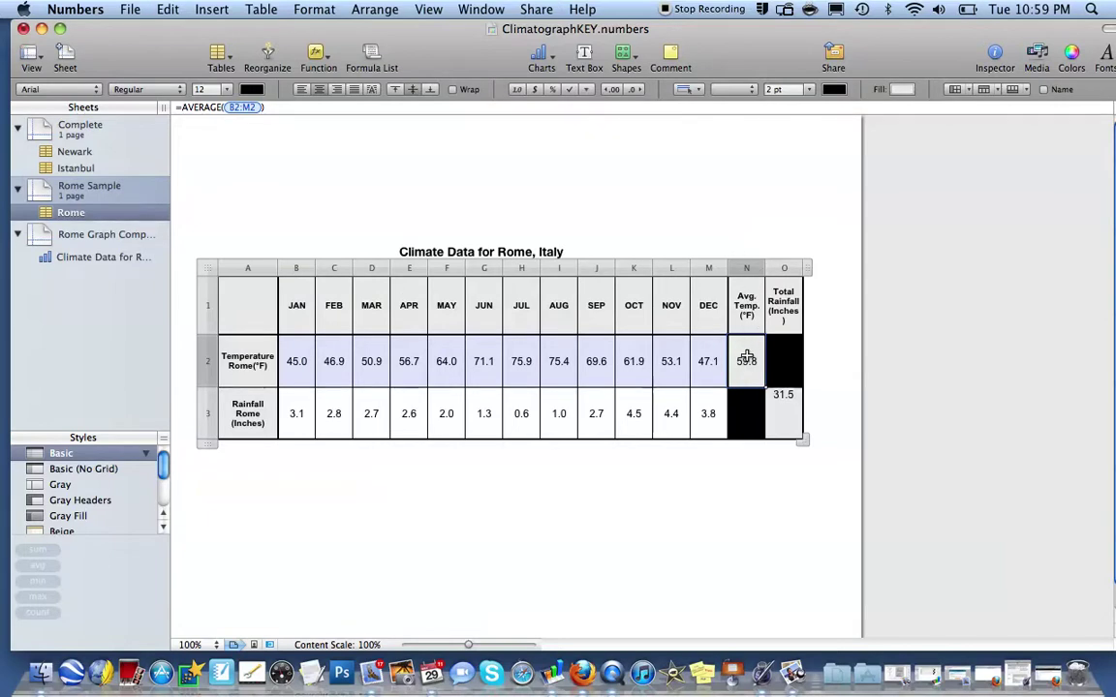
left_click(461, 464)
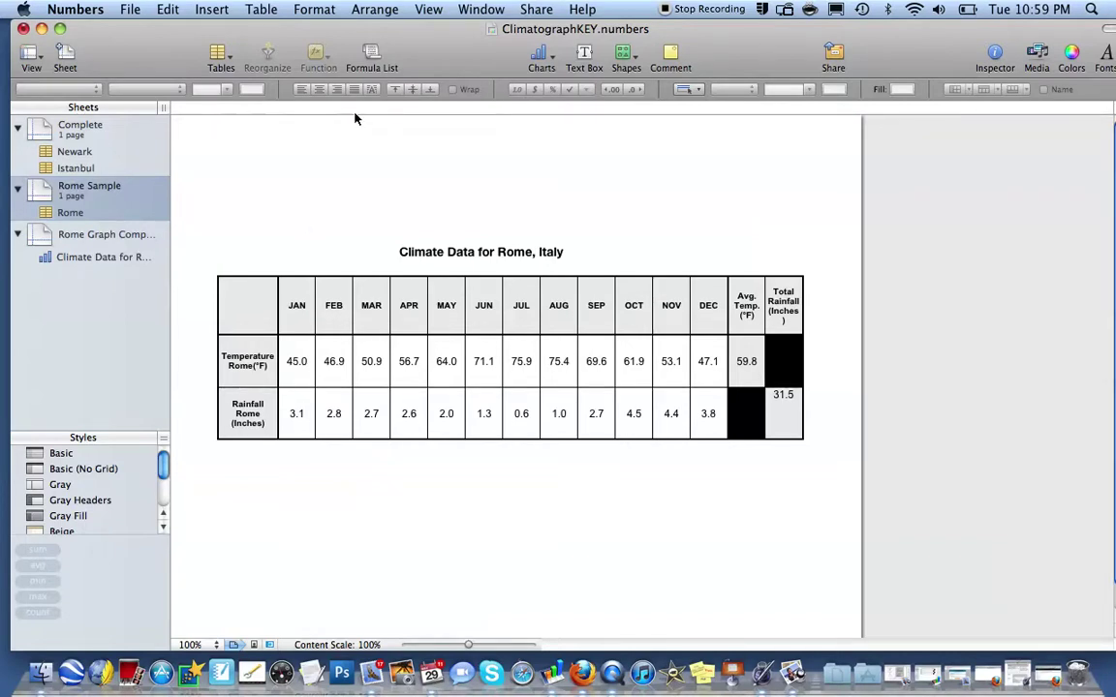
left_click(550, 60)
left_click(521, 63)
left_click(429, 10)
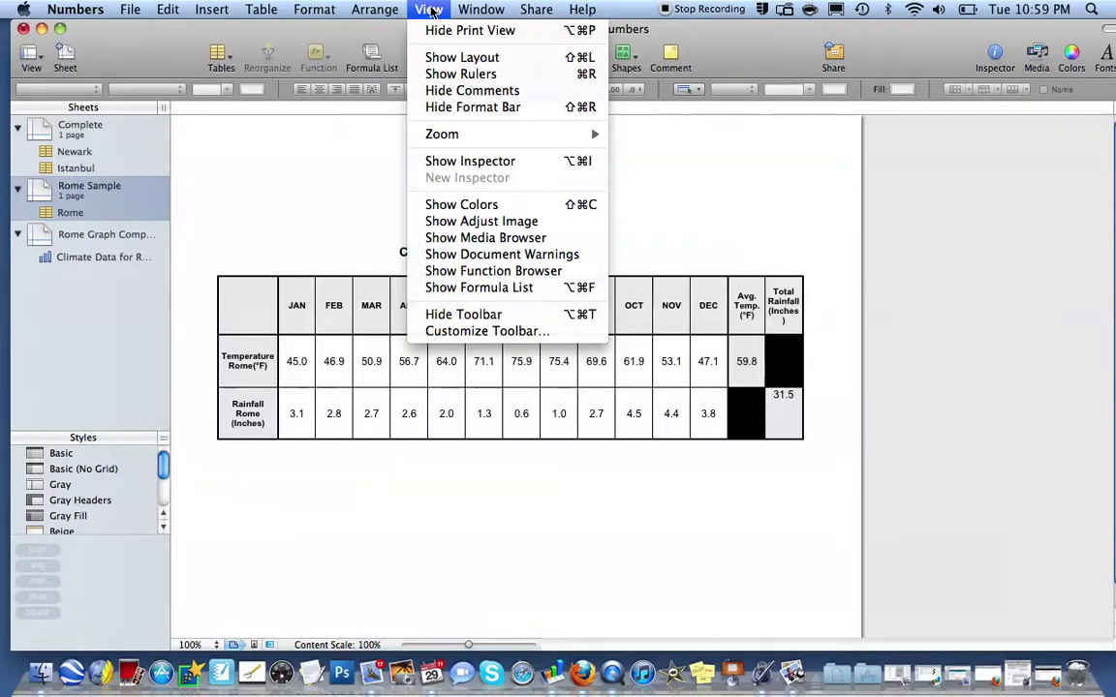
left_click(431, 11)
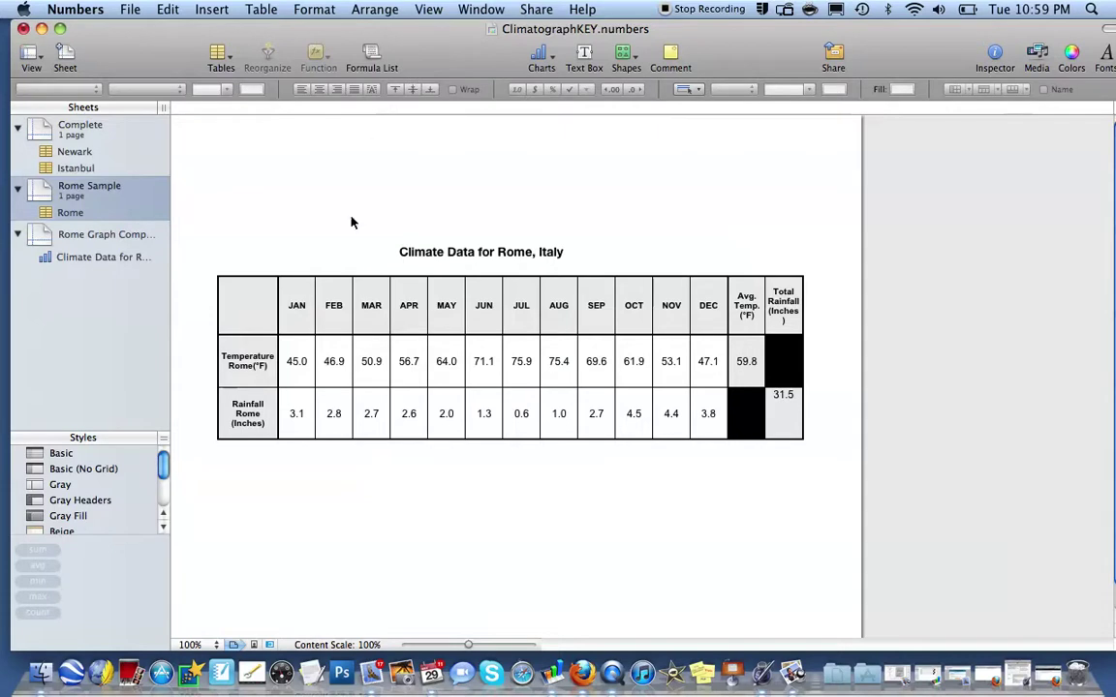
- Insert a 2-axis chart from cells A1 to M3 of the Rome table and move it onto the second page
left_click(233, 303)
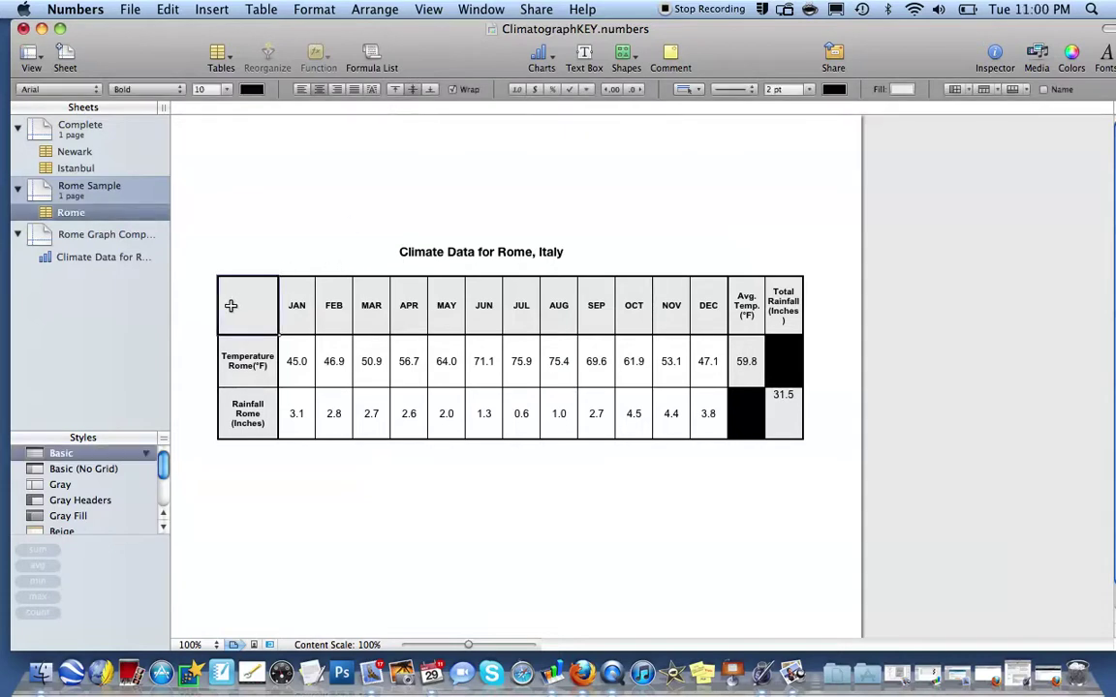
left_click(231, 306)
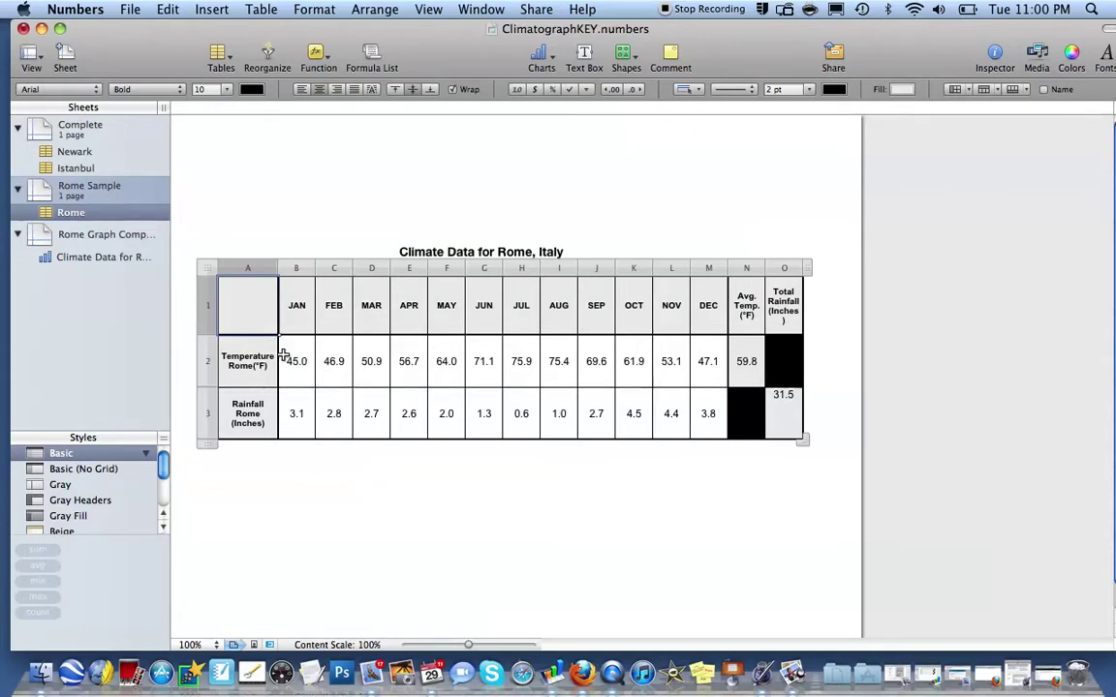
left_click(309, 465)
left_click(259, 308)
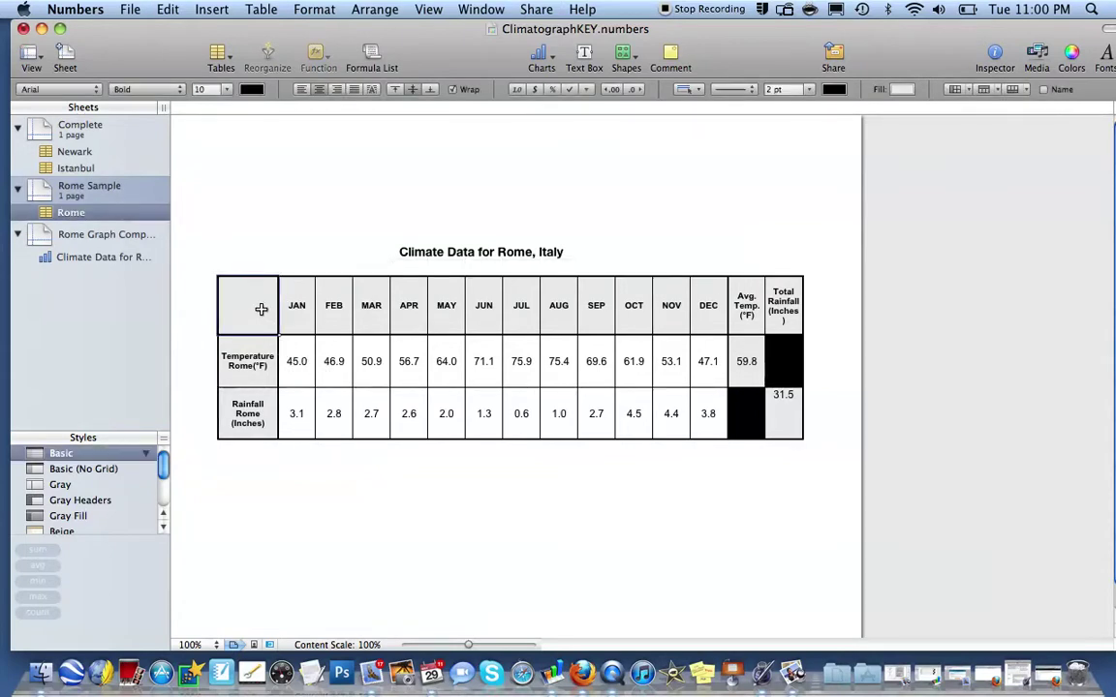
left_click_drag(297, 361, 708, 402)
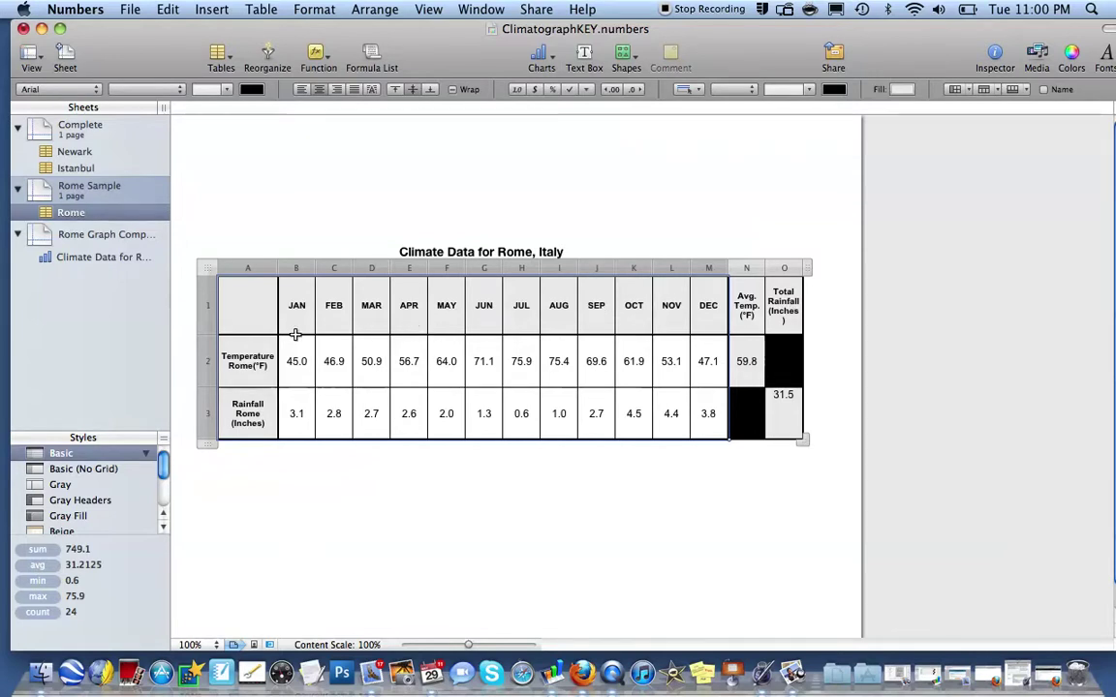
left_click(548, 60)
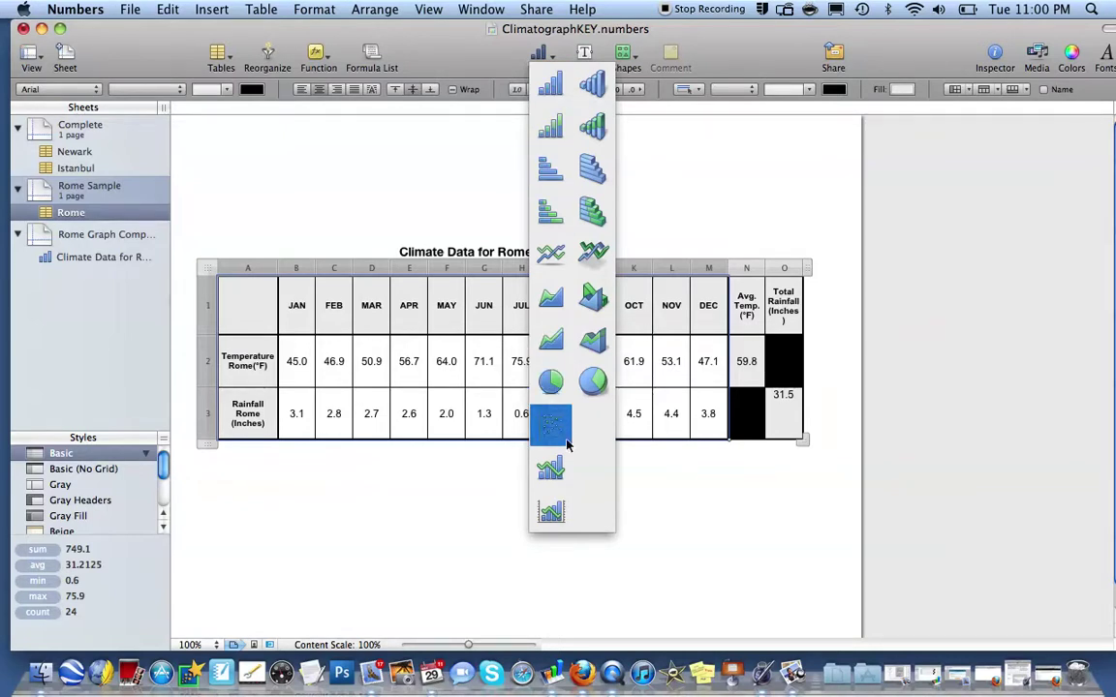
left_click(551, 512)
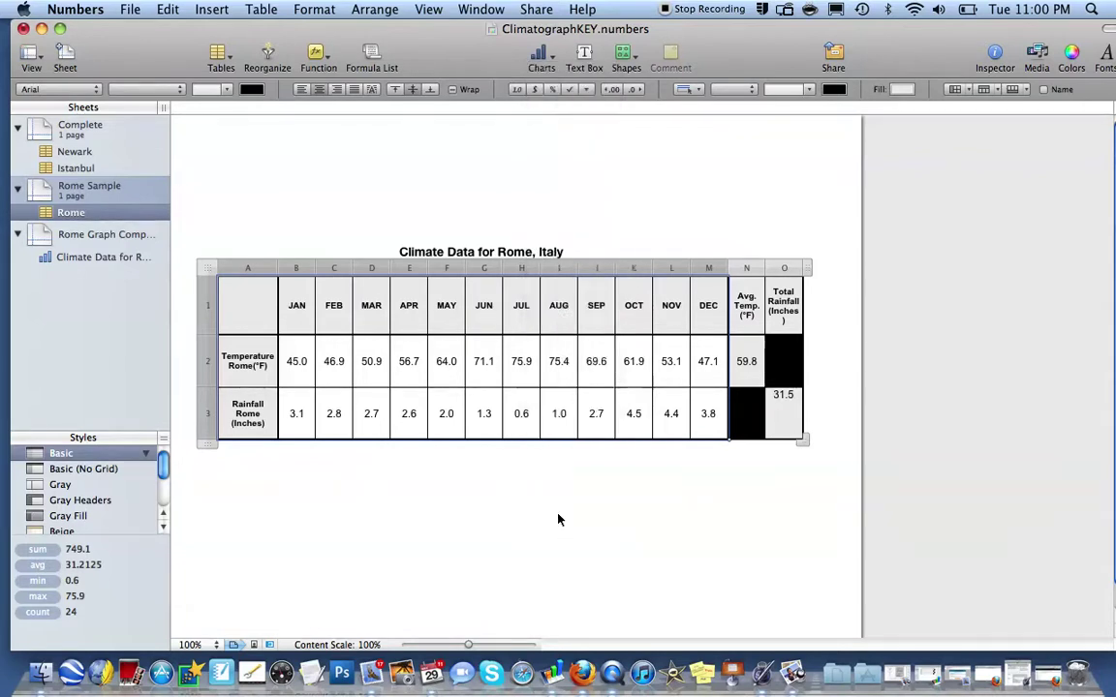
scroll(586, 289, "down", 10)
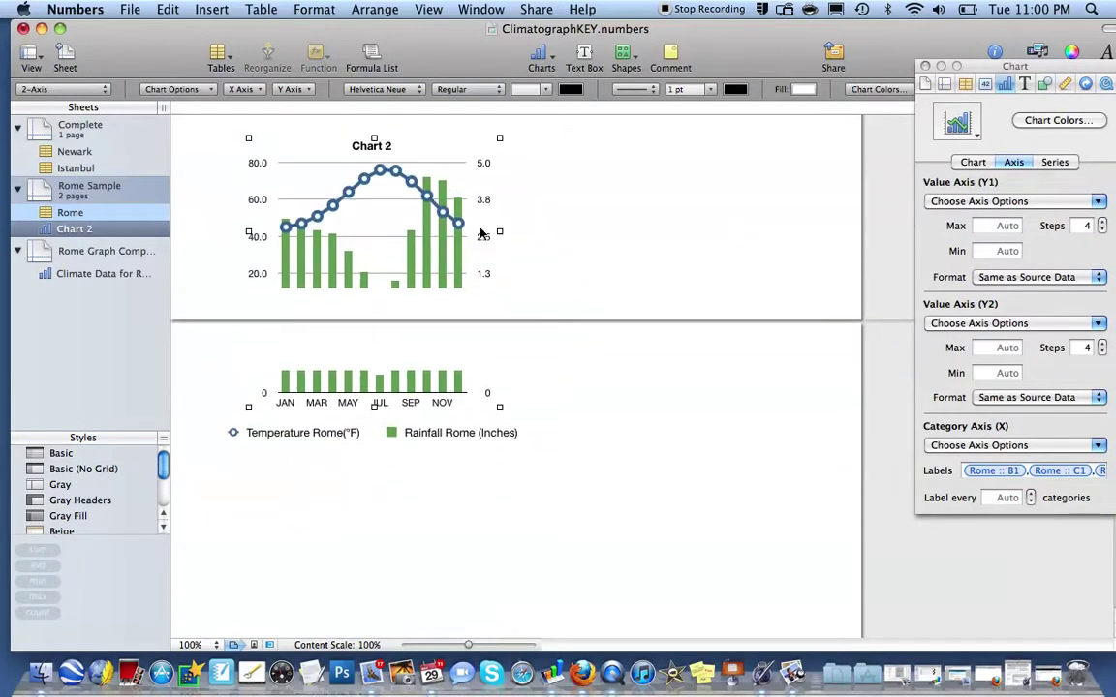
left_click_drag(440, 245, 555, 542)
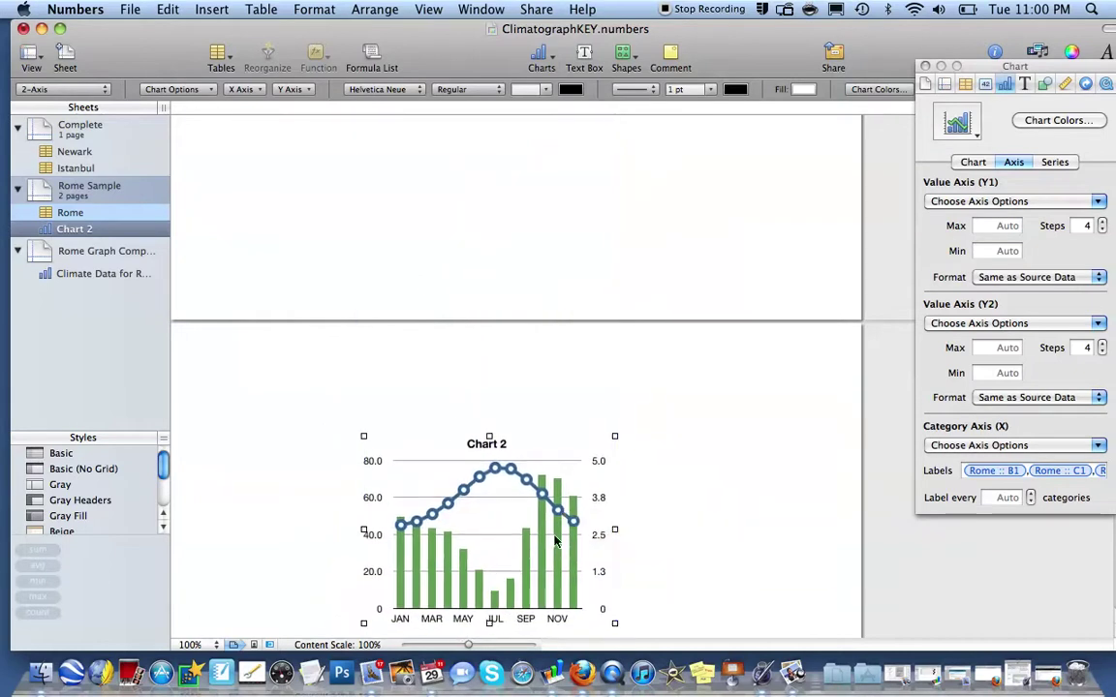
- Hide the print view of the Rome Sample sheet and show it again
left_click(429, 10)
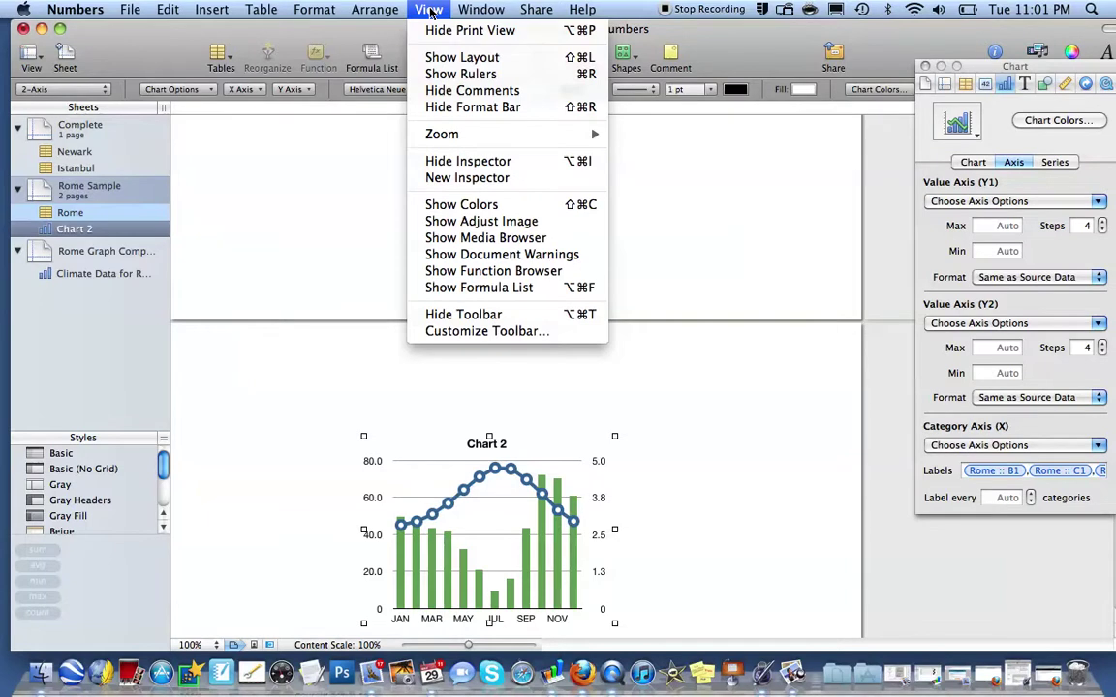
left_click(464, 30)
left_click(429, 10)
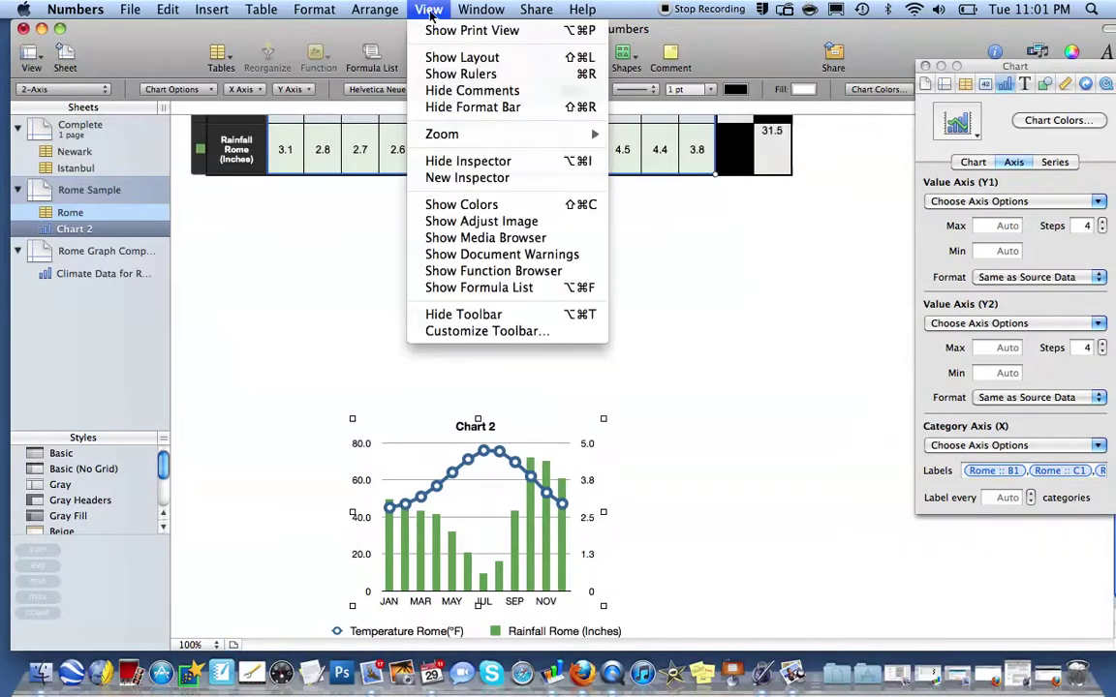
left_click(464, 30)
- Move the chart to the second page's upper left and place its legend near the page's lower right
left_click_drag(521, 548, 531, 523)
scroll(529, 475, "up", 5)
scroll(529, 474, "up", 3)
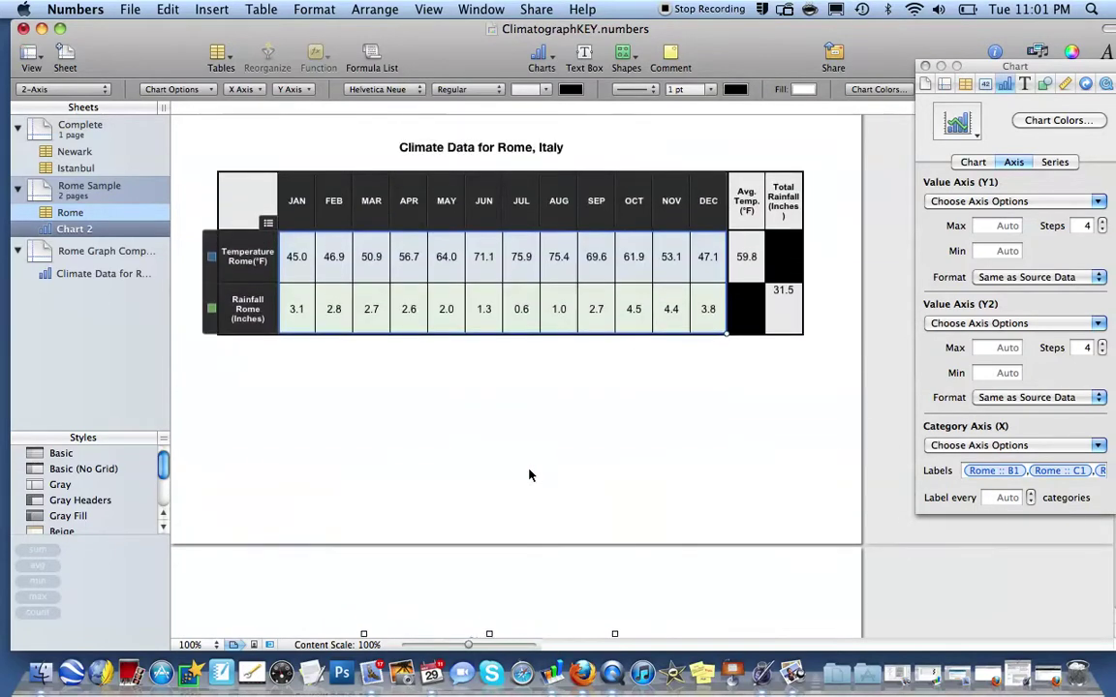
scroll(529, 474, "up", 3)
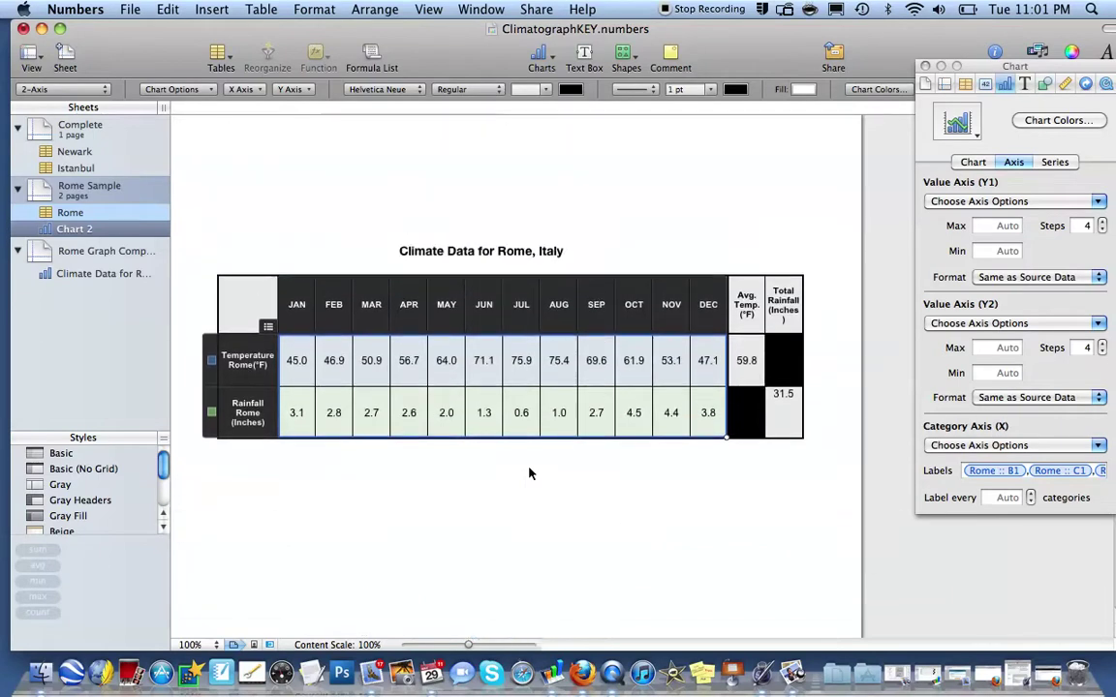
scroll(488, 451, "down", 5)
scroll(456, 459, "down", 3)
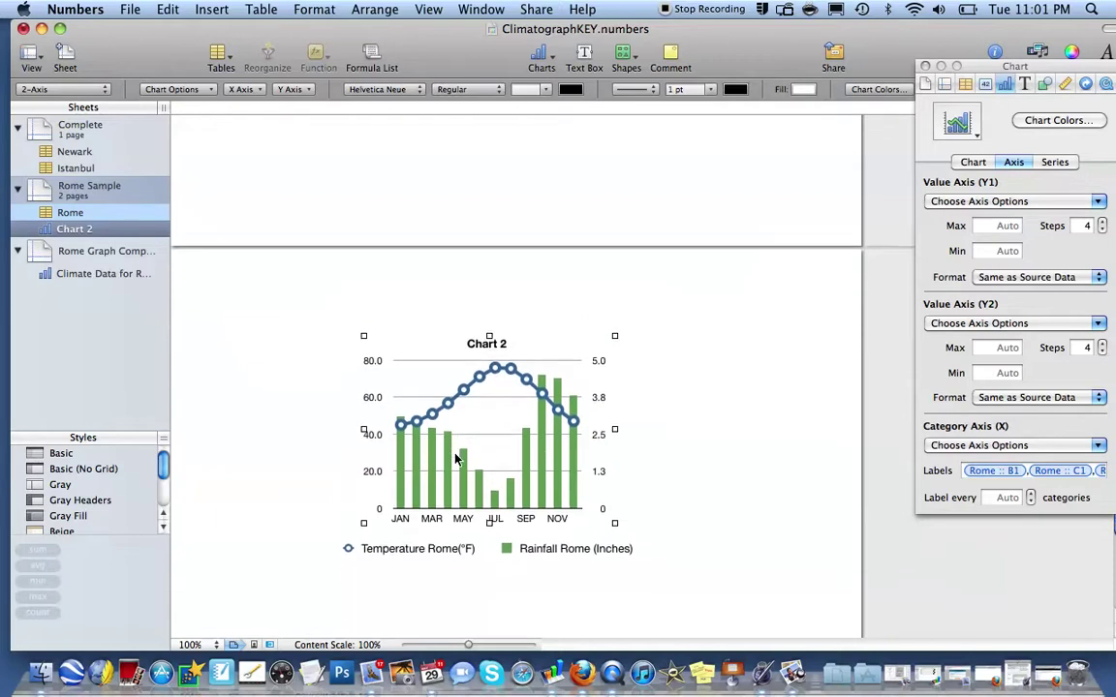
left_click_drag(462, 437, 340, 409)
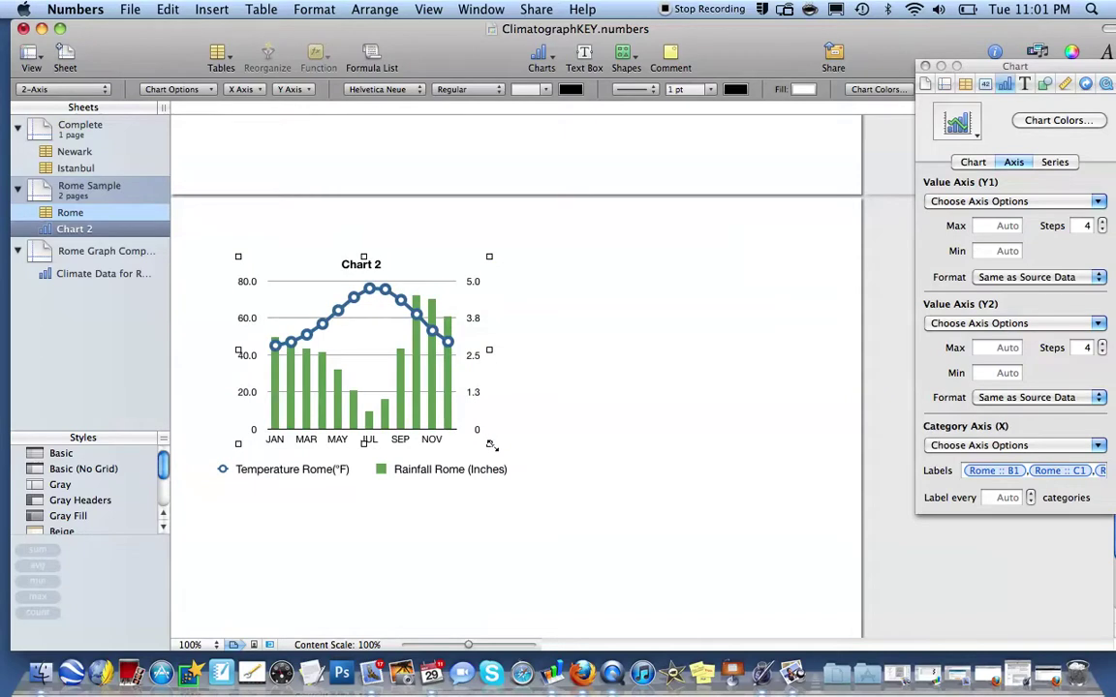
left_click_drag(457, 468, 737, 596)
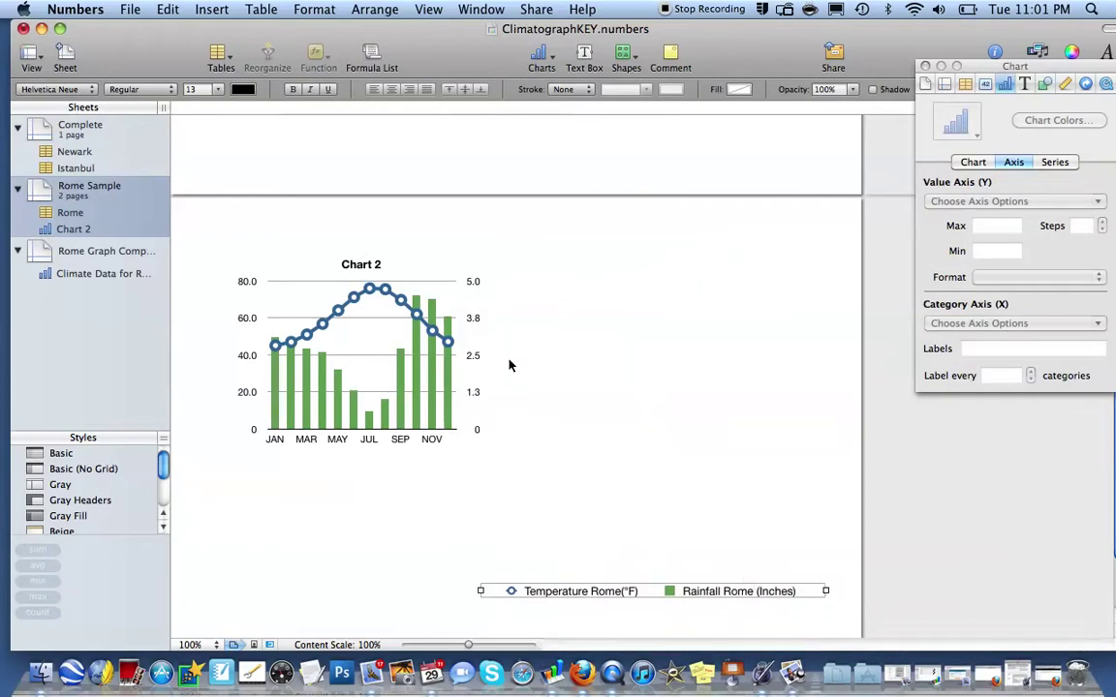
left_click_drag(445, 385, 439, 373)
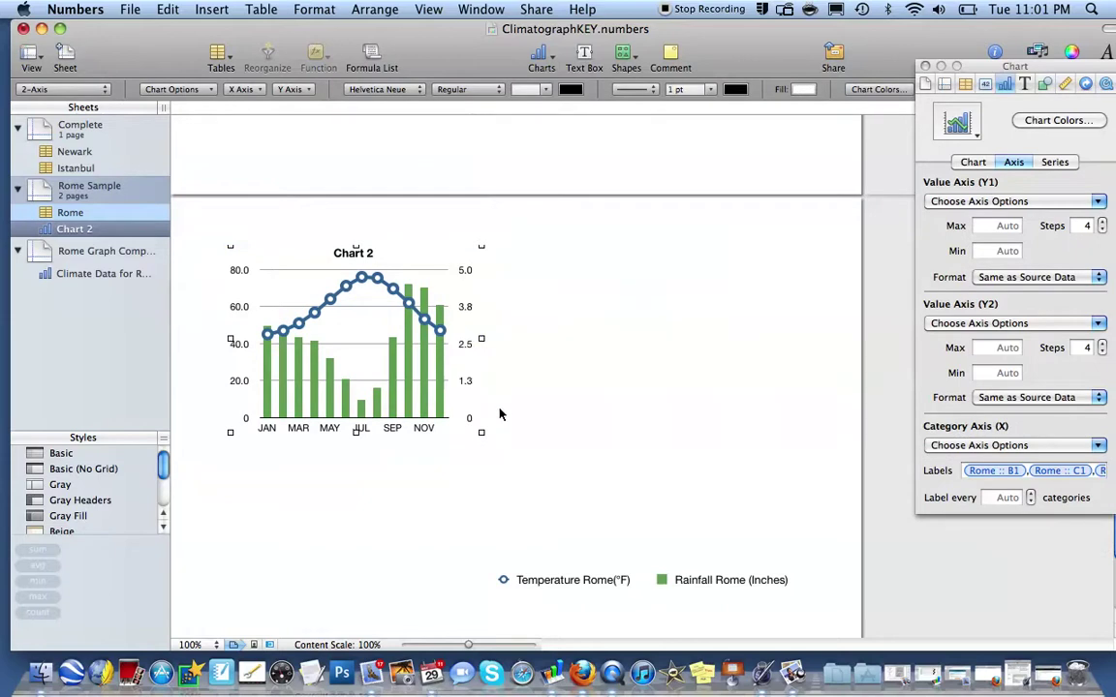
- Enlarge the chart to span most of the second page's width above the legend, and shift it slightly right
left_click(500, 414)
left_click(463, 398)
left_click_drag(481, 432, 763, 543)
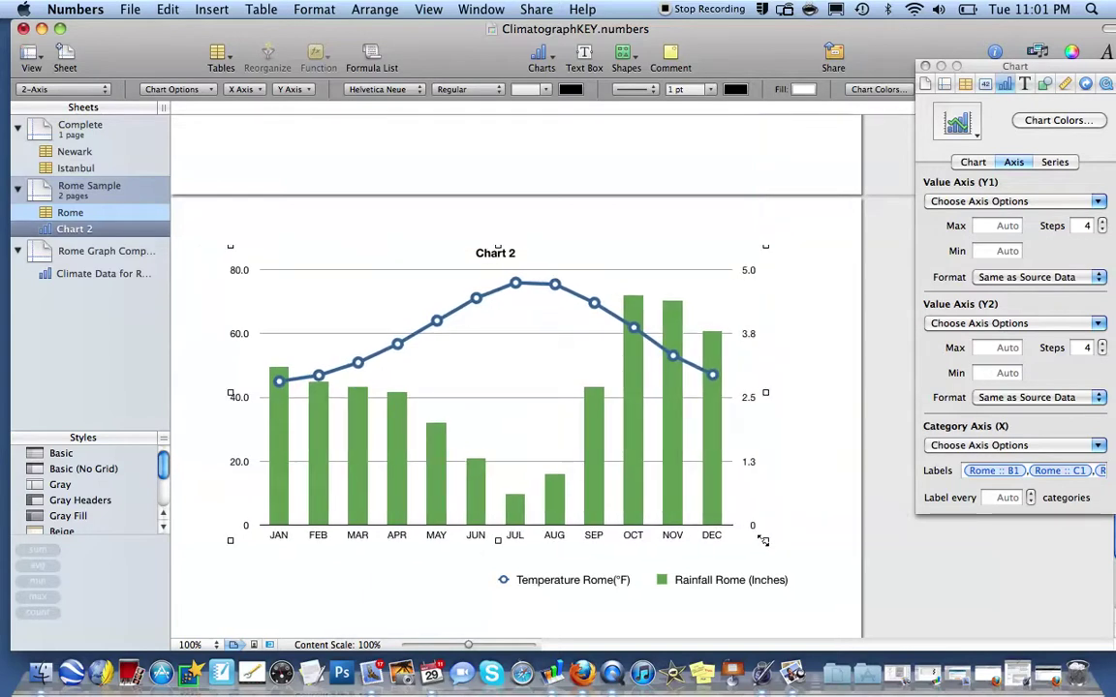
left_click_drag(712, 441, 717, 442)
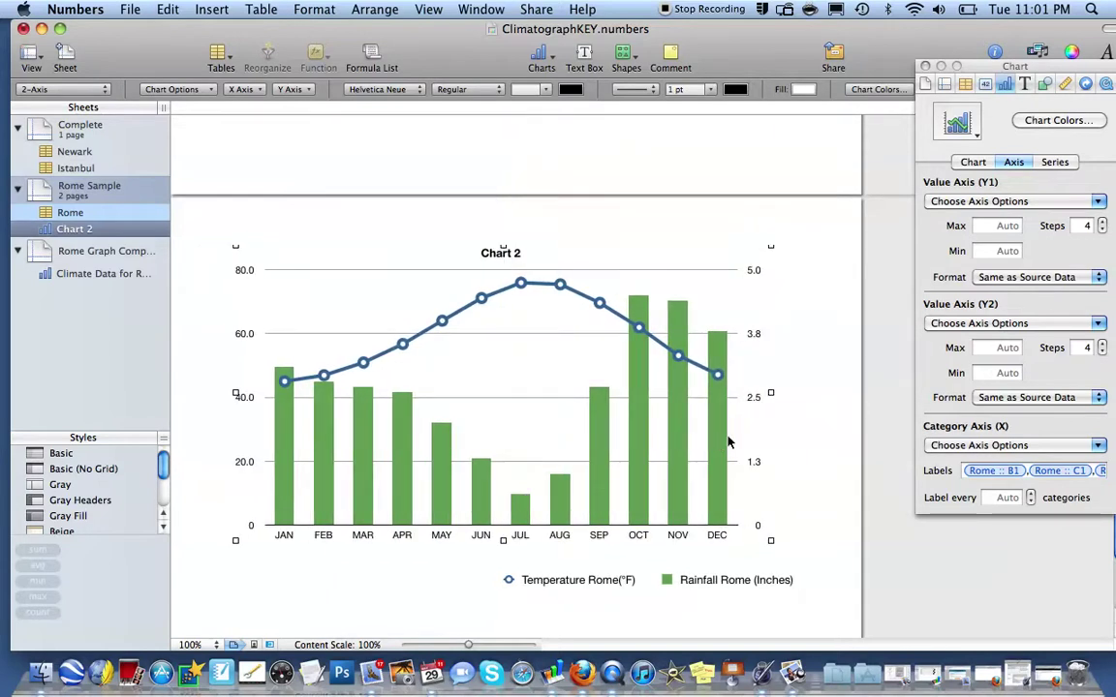
left_click(777, 460)
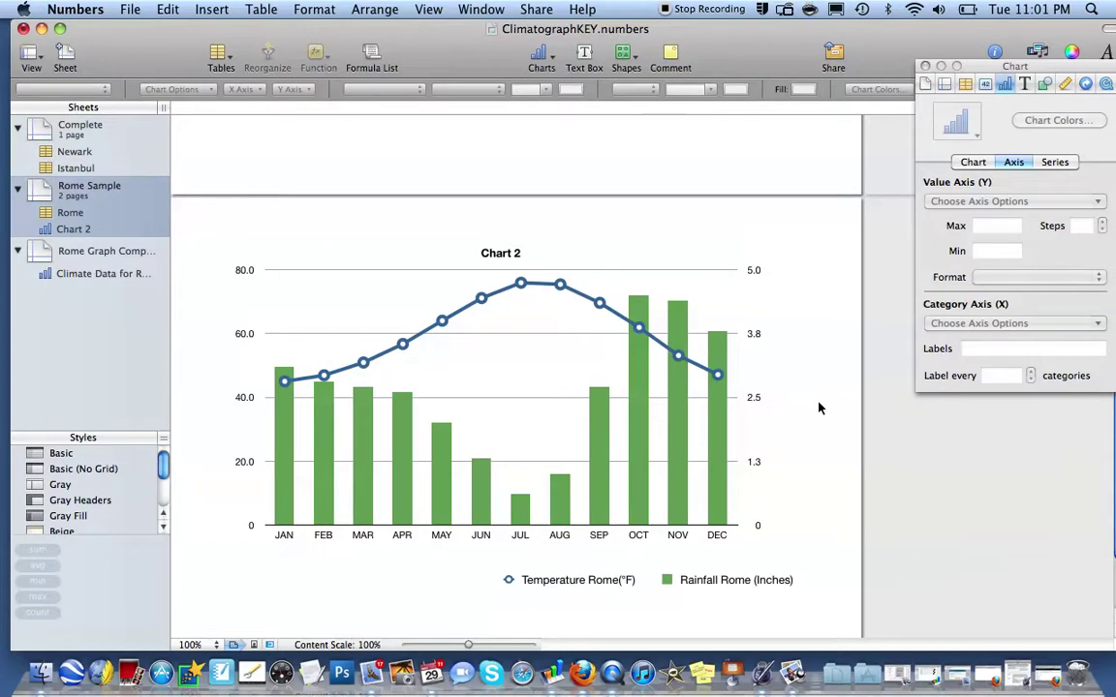